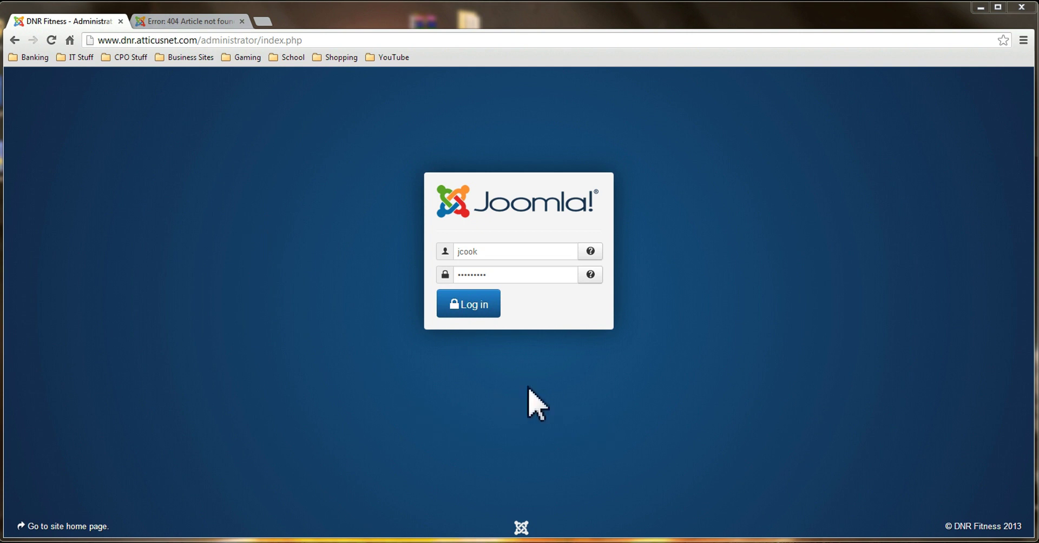
Log in to the administrator and confirm the front end's Home, Home Page and Search show errors
click(471, 307)
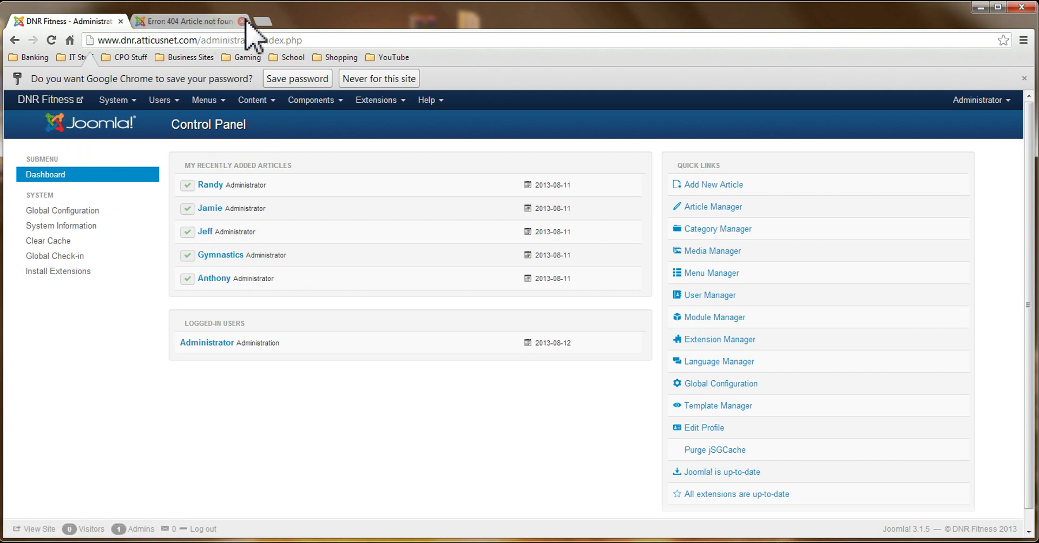
click(242, 21)
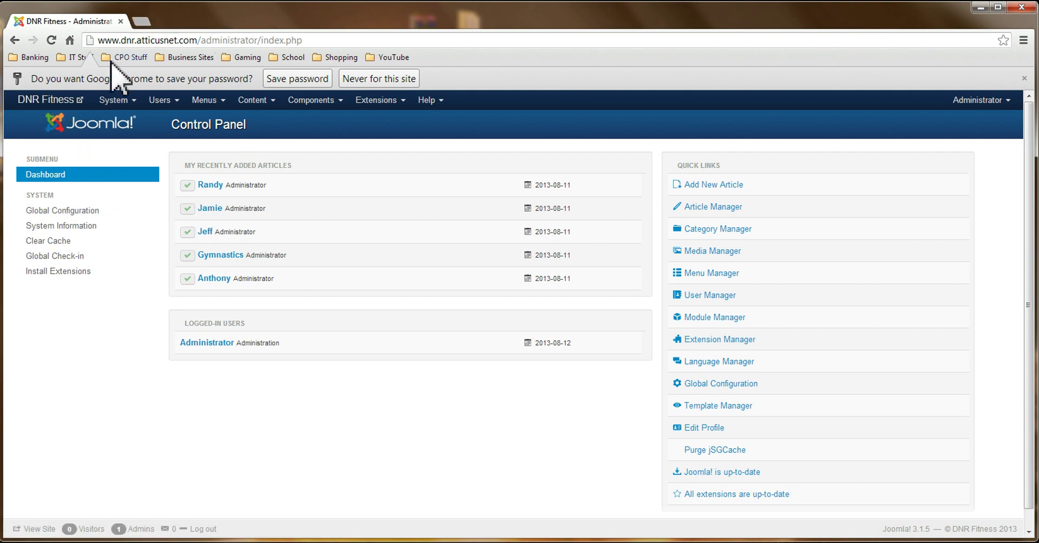
click(46, 101)
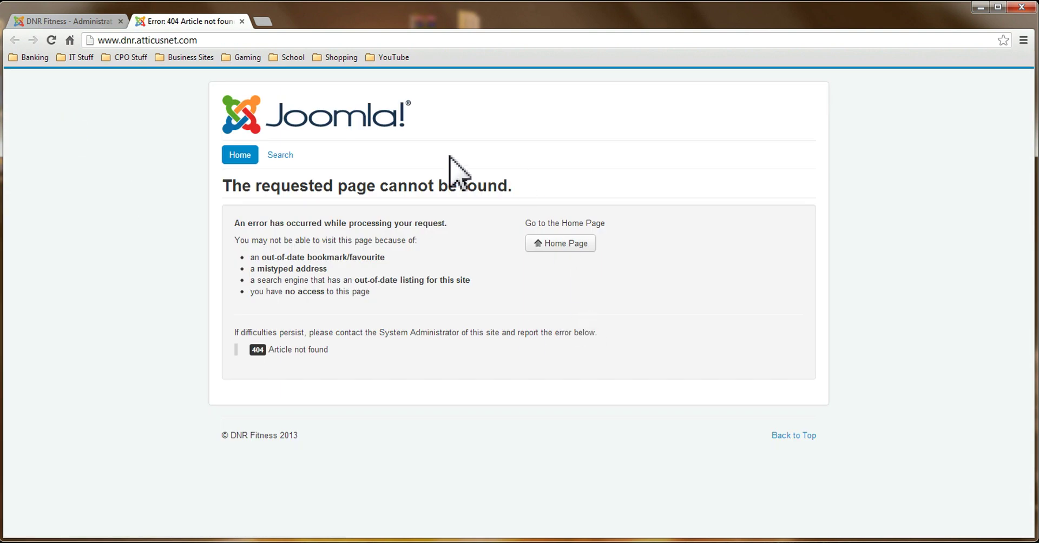
click(240, 157)
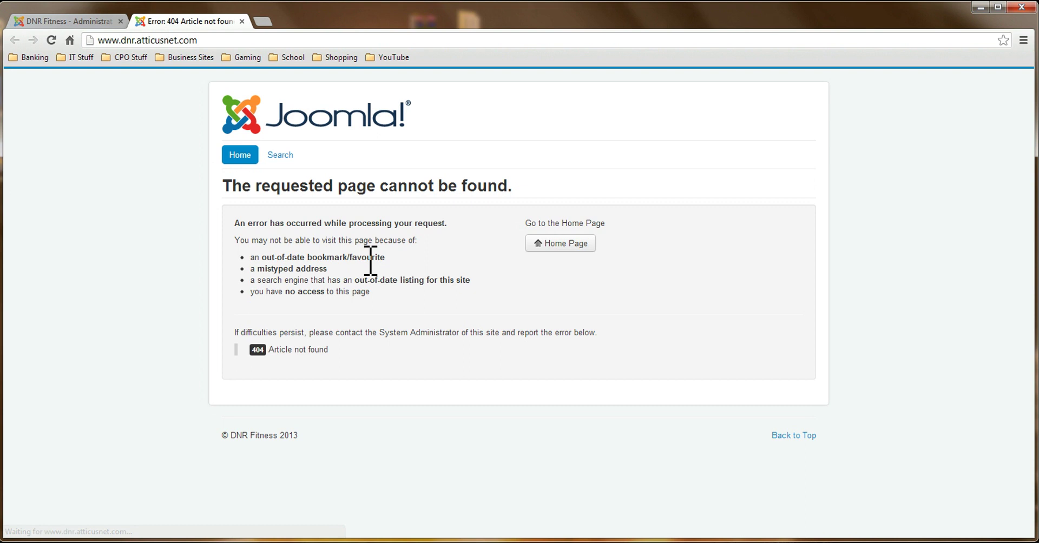
click(572, 244)
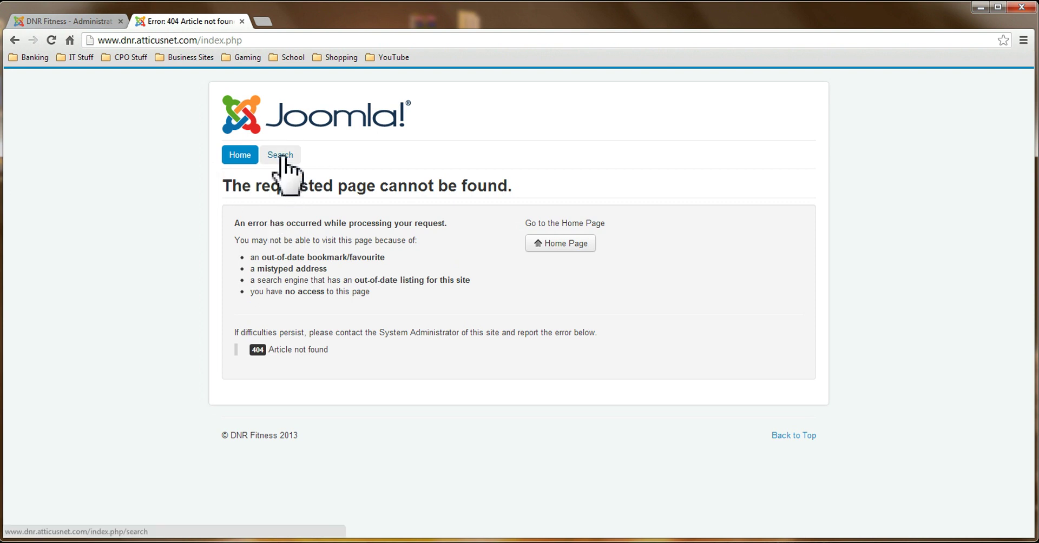
click(281, 158)
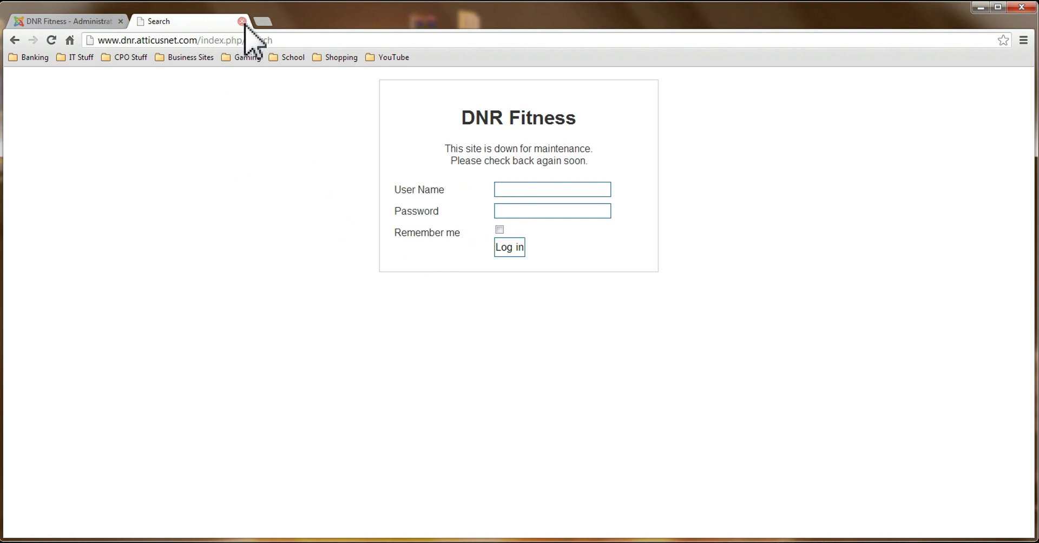
click(242, 21)
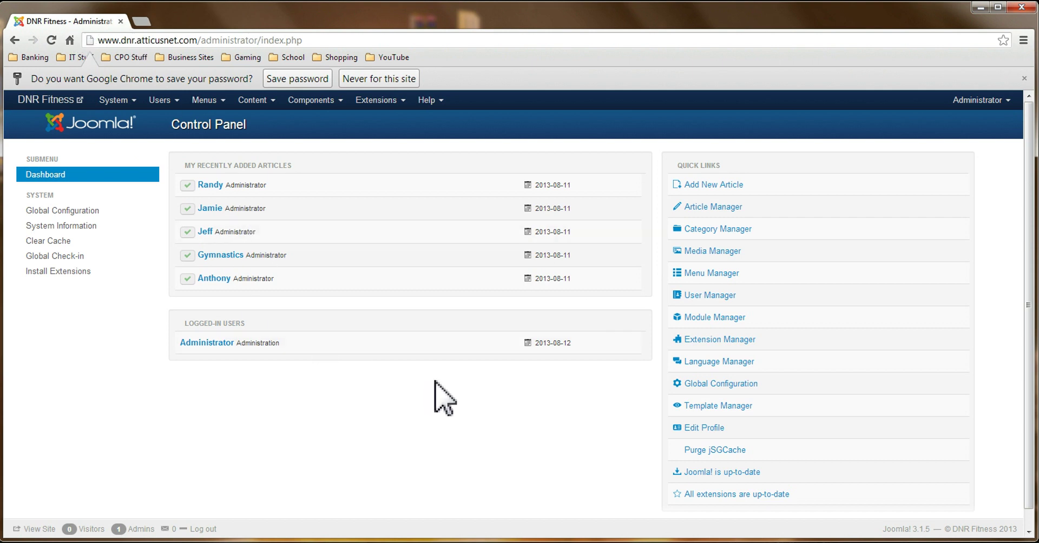
Open System > Global Configuration, showing the site offline with a maintenance message
click(115, 100)
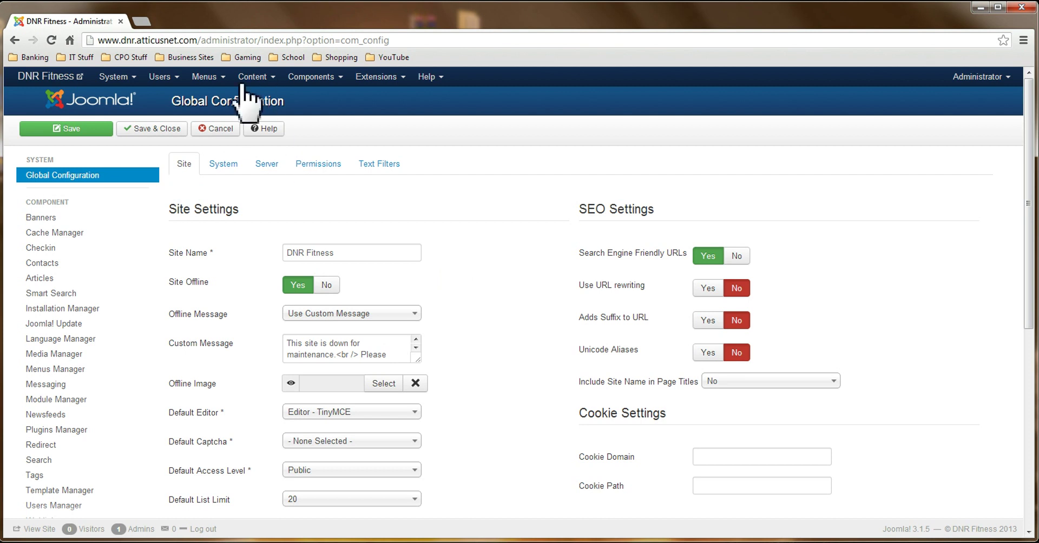
Inspect the Main Menu's Home item, confirming it links to the Getting Started article
click(211, 80)
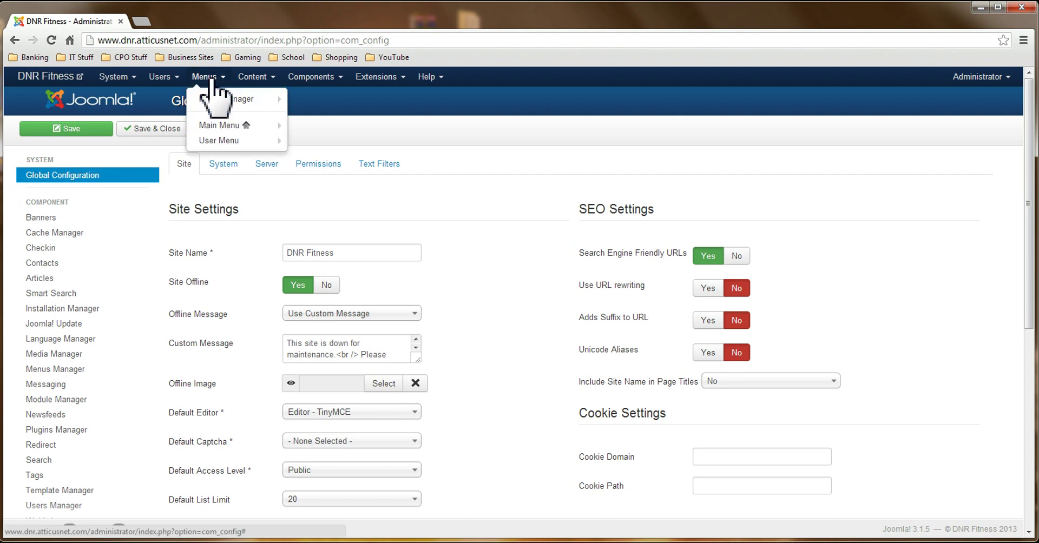
click(238, 100)
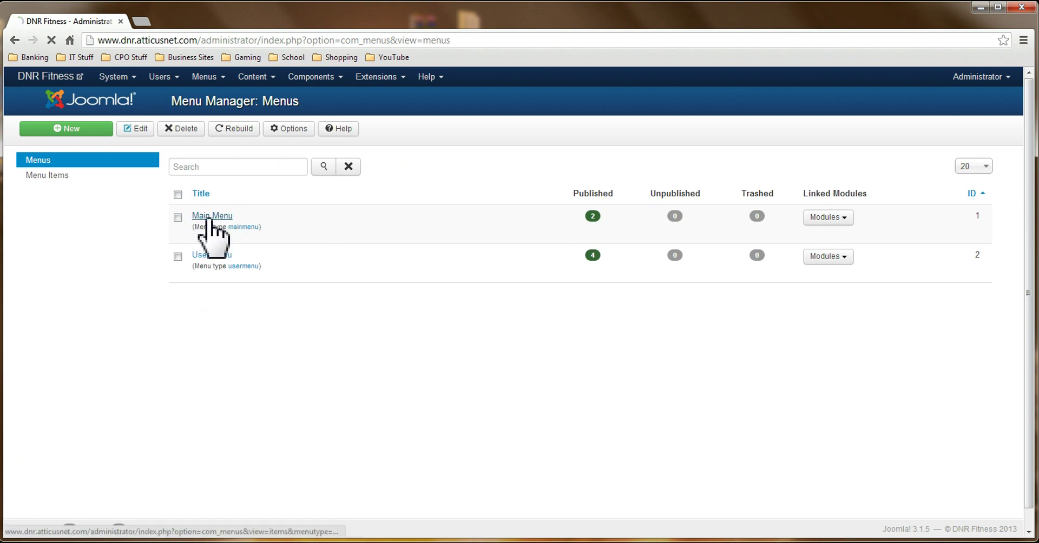
click(209, 218)
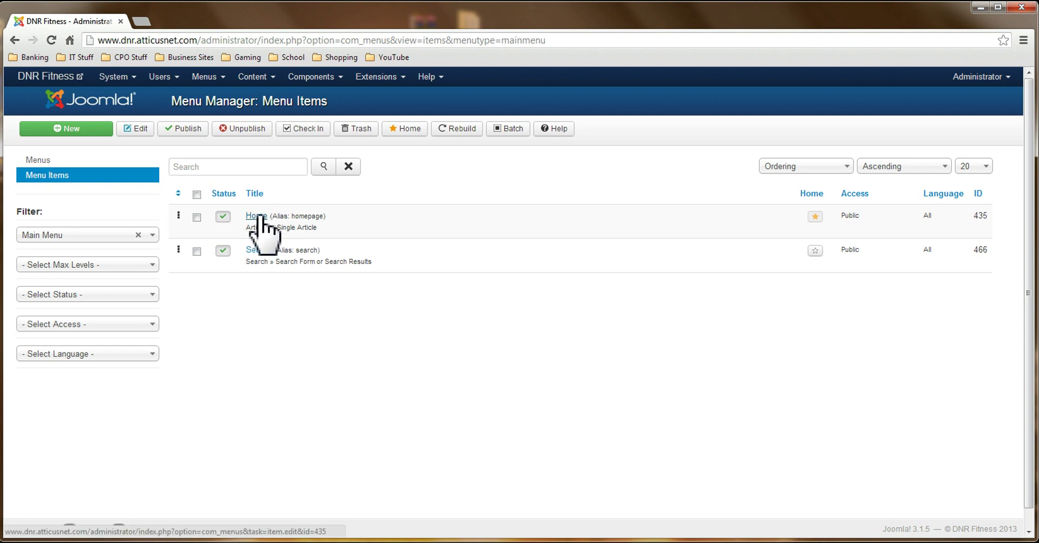
click(256, 217)
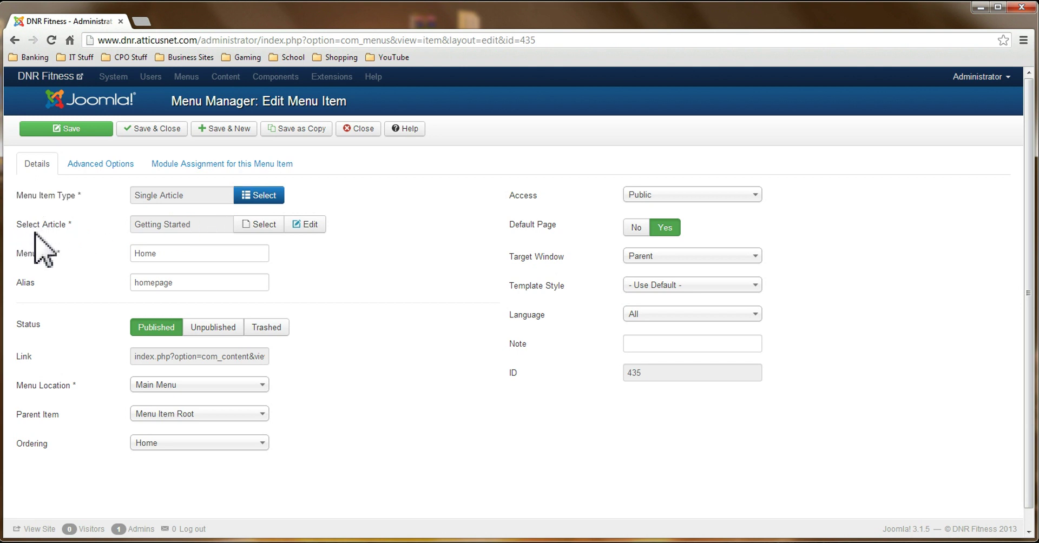
mouse_move(250, 226)
mouse_down()
mouse_move(169, 228)
mouse_move(194, 226)
mouse_move(325, 271)
mouse_up()
drag(184, 228, 283, 274)
click(361, 133)
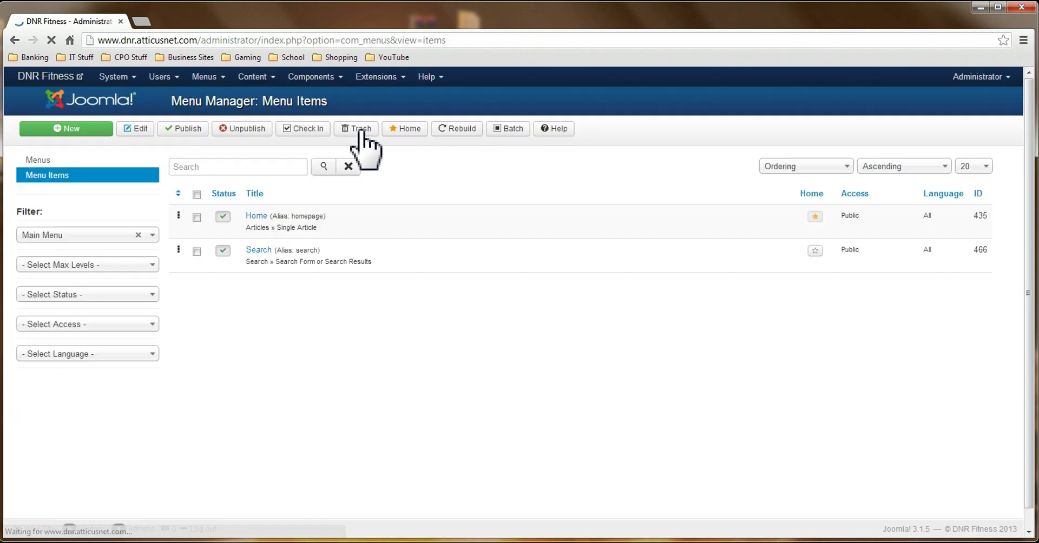
Filter the Article Manager to Trashed, showing Getting Started in the trash
click(261, 80)
mouse_move(274, 98)
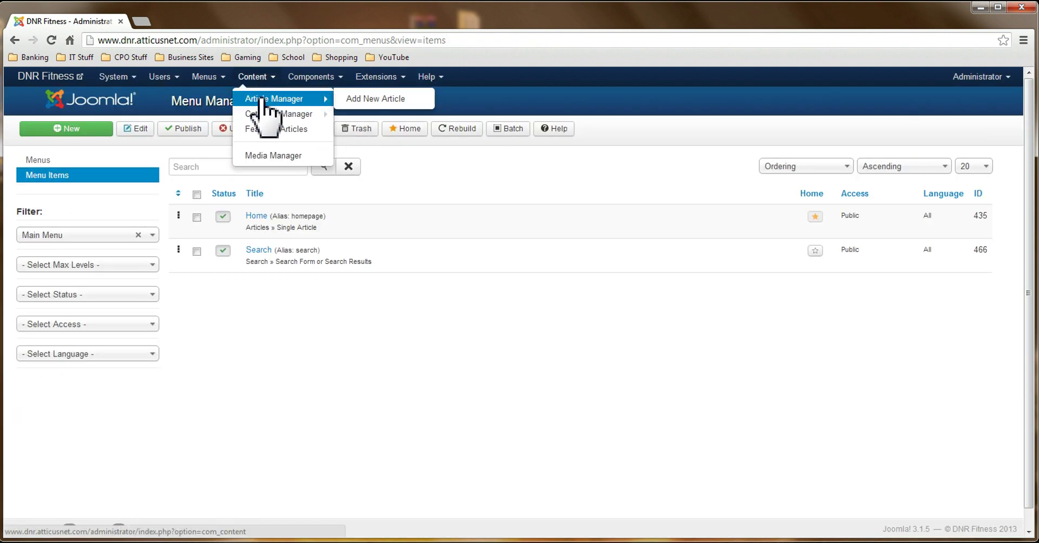
click(265, 100)
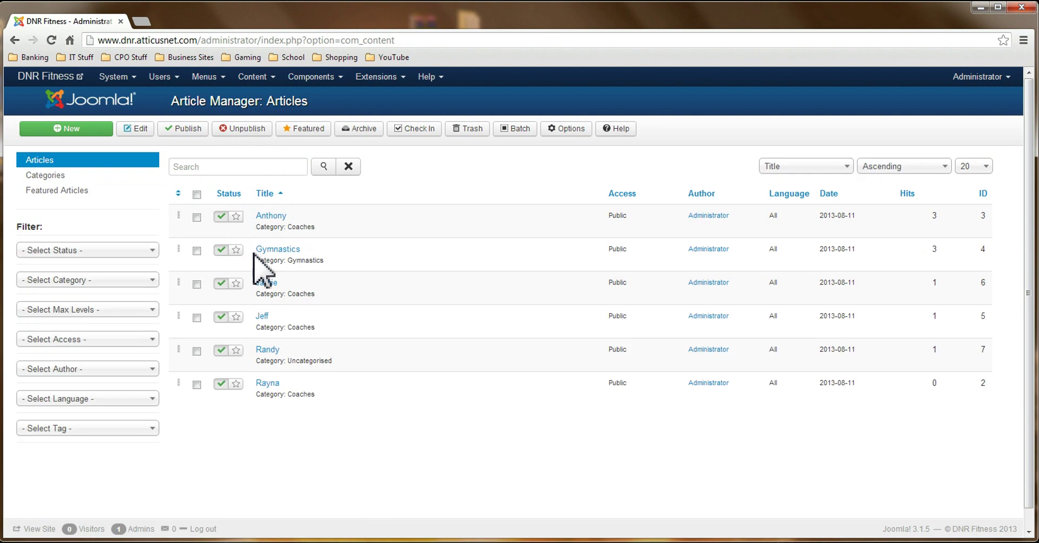
scroll(279, 233, down, 1)
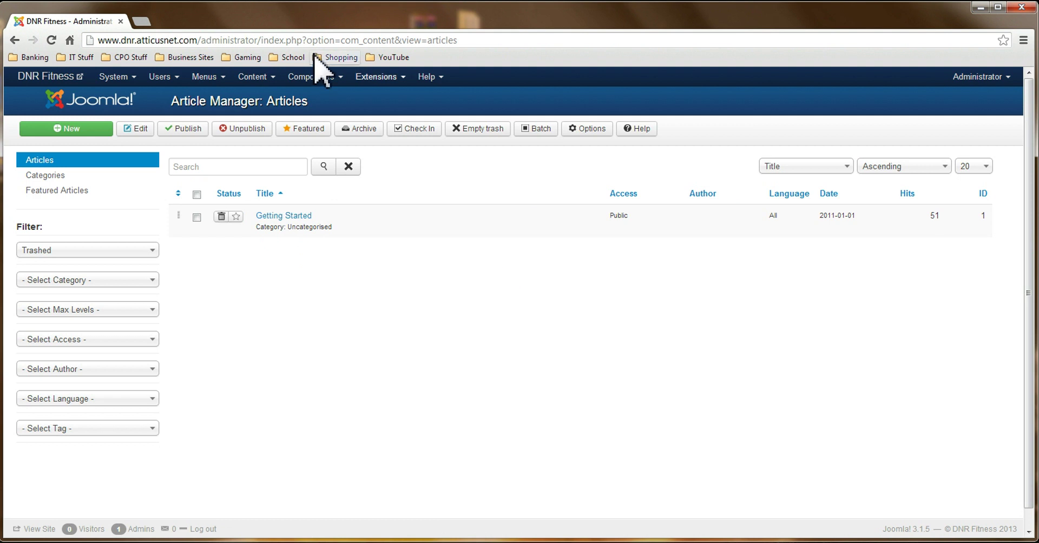
mouse_move(206, 77)
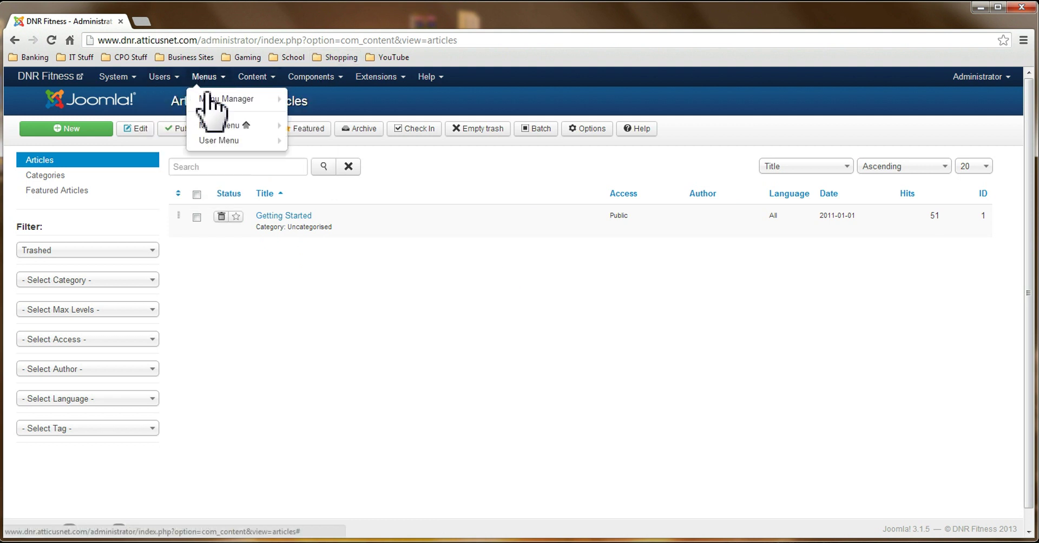
Point the Main Menu Home item at the Gymnastics article
mouse_move(231, 98)
click(324, 98)
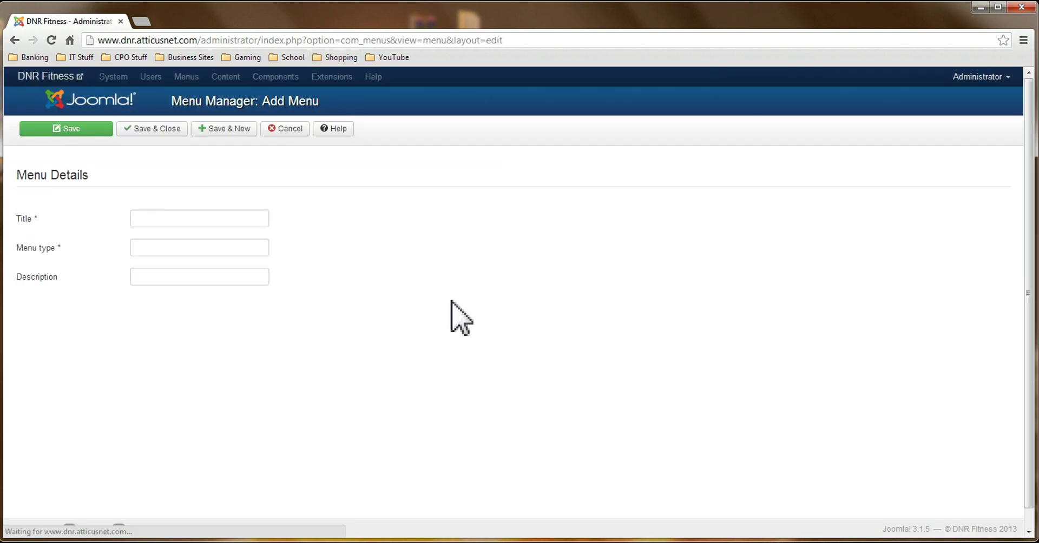
click(288, 129)
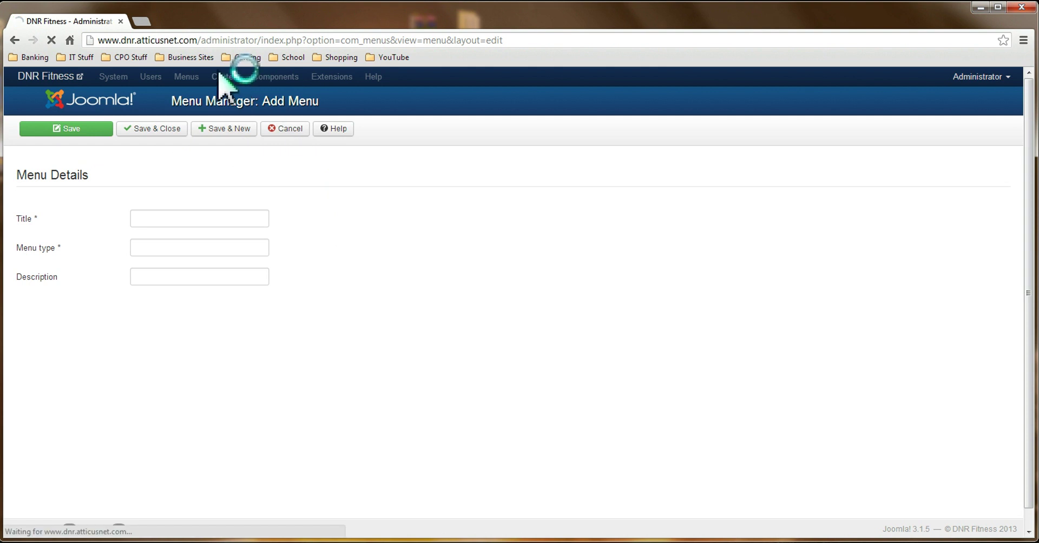
click(214, 99)
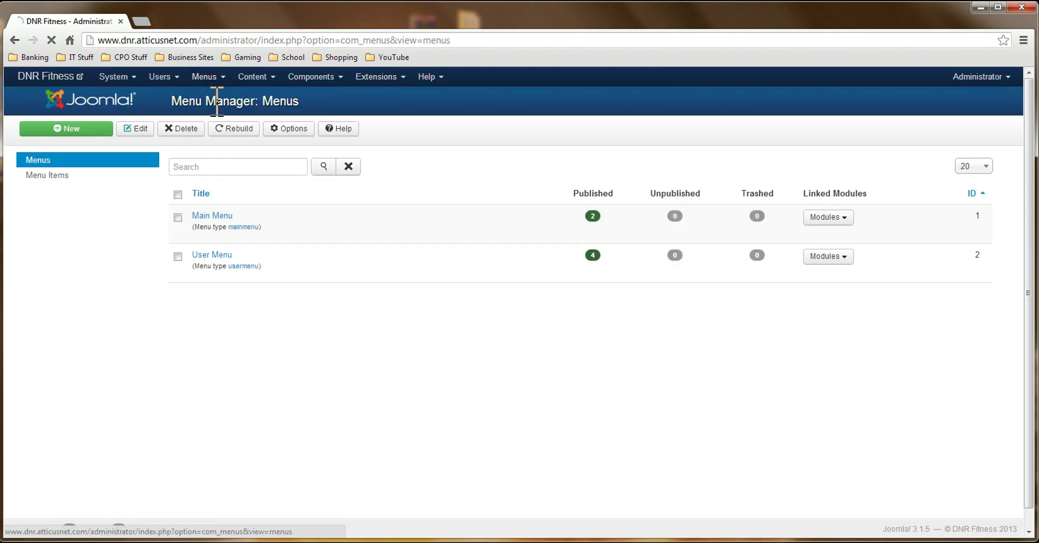
click(221, 216)
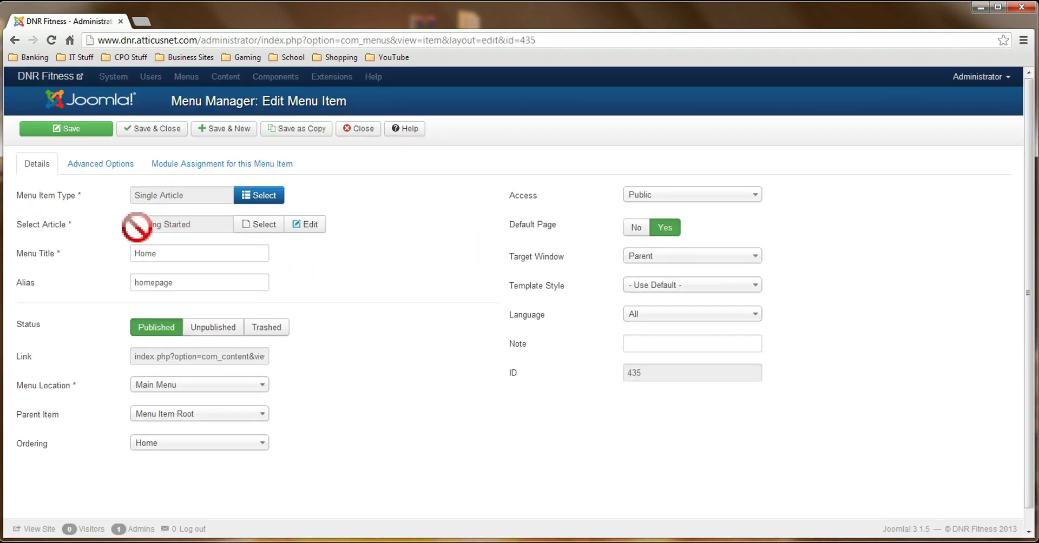
click(264, 233)
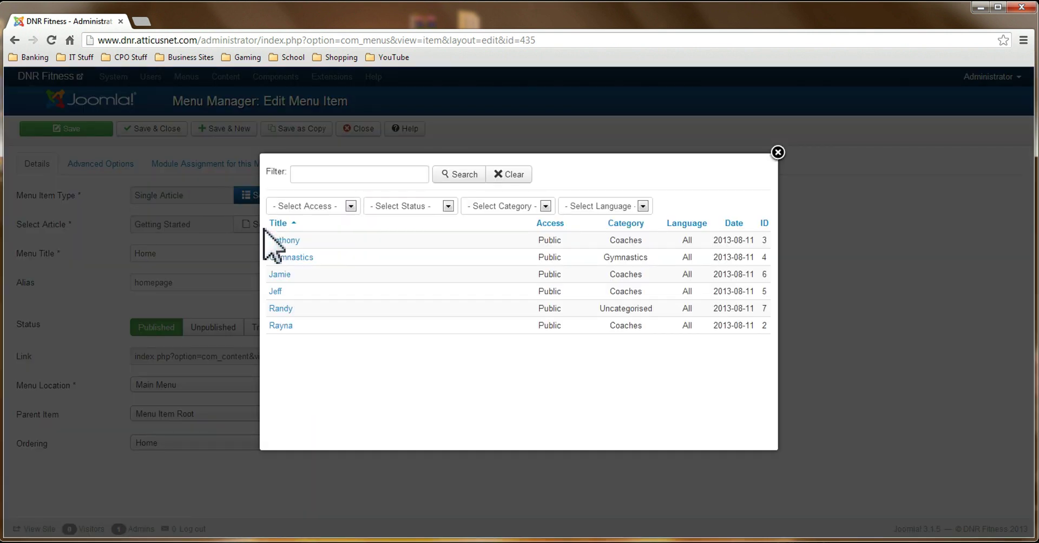
click(287, 258)
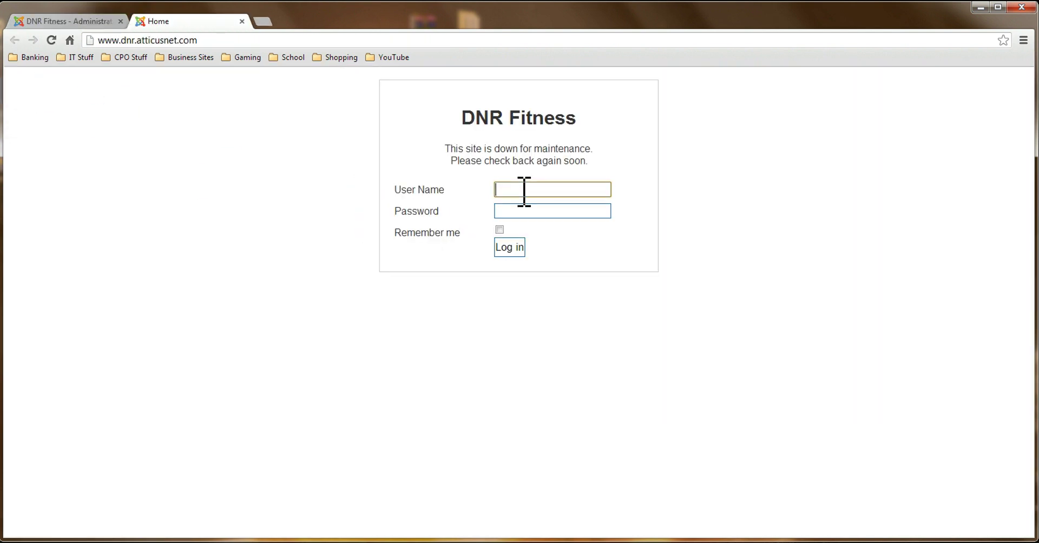
text(jcook)
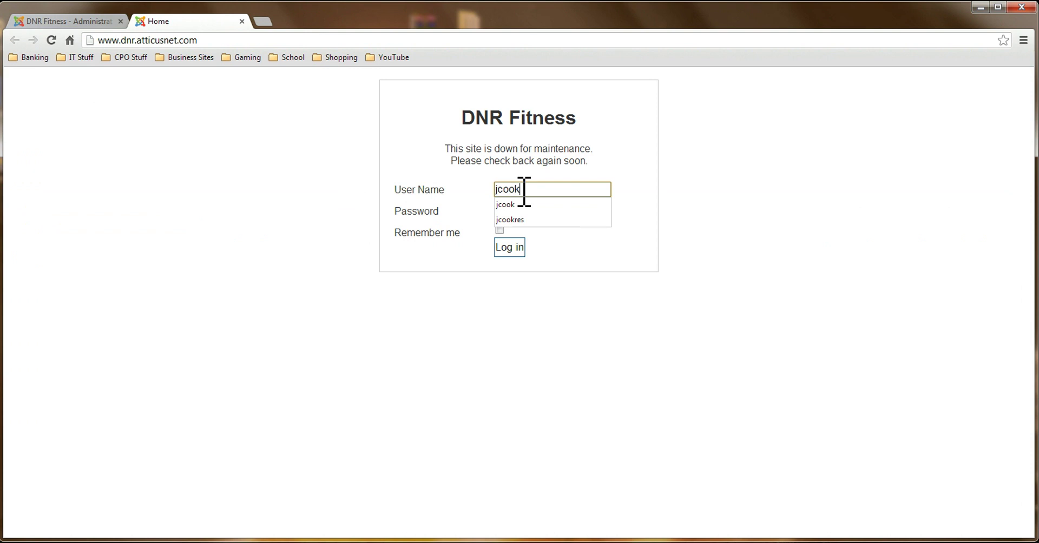
key(Tab)
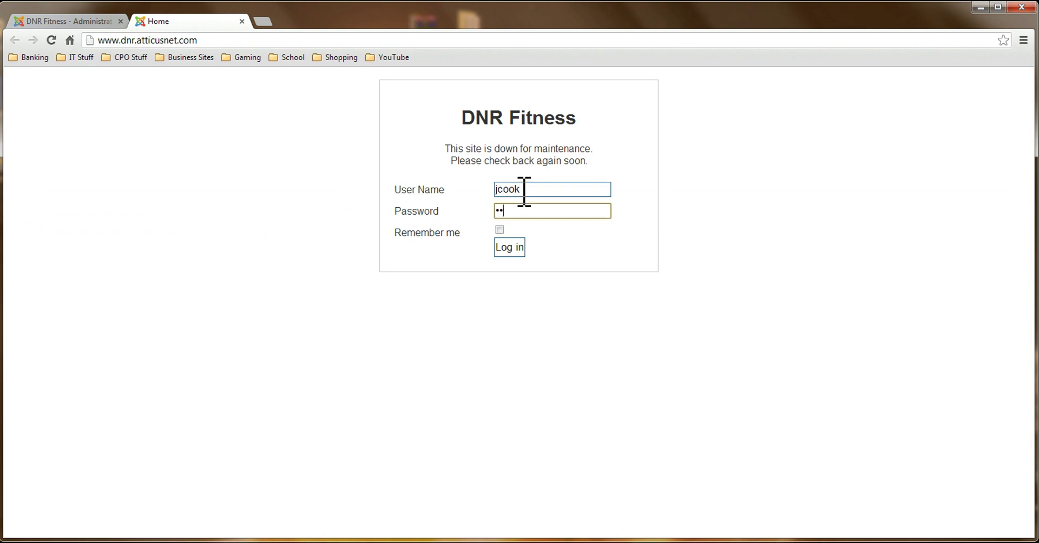
text(12)
key(Return)
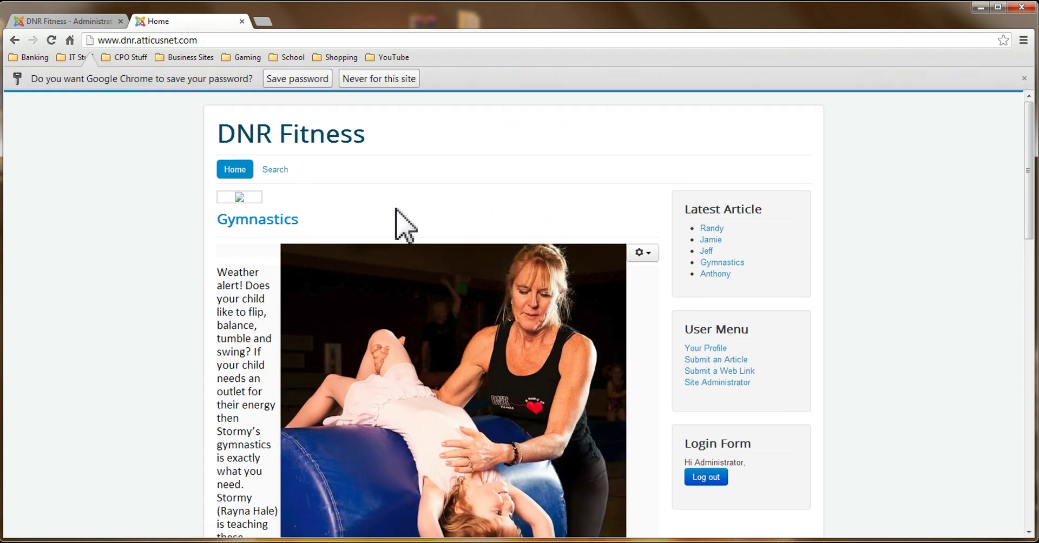
scroll(399, 238, down, 6)
scroll(575, 325, down, 2)
scroll(580, 325, down, 4)
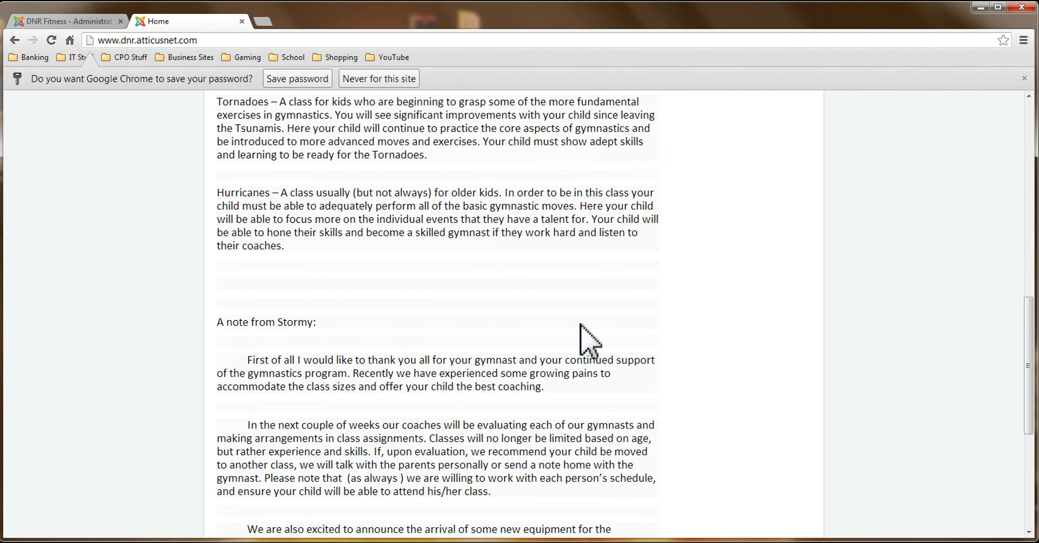
scroll(588, 330, up, 10)
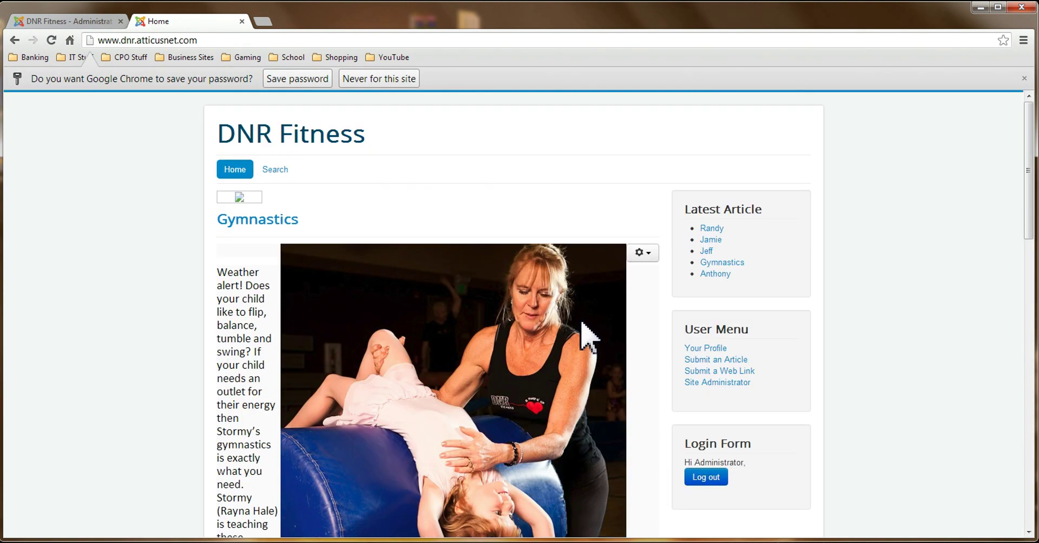